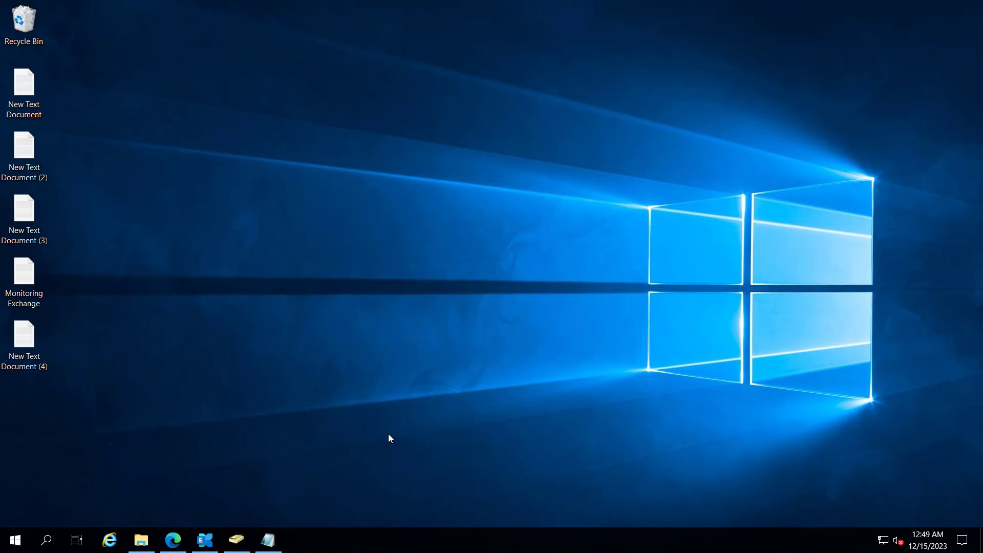
Bring back the Exchange admin center and scroll the mailbox list to the user's DB03 mailbox
{"action": "left_click", "coordinate": [171, 547]}
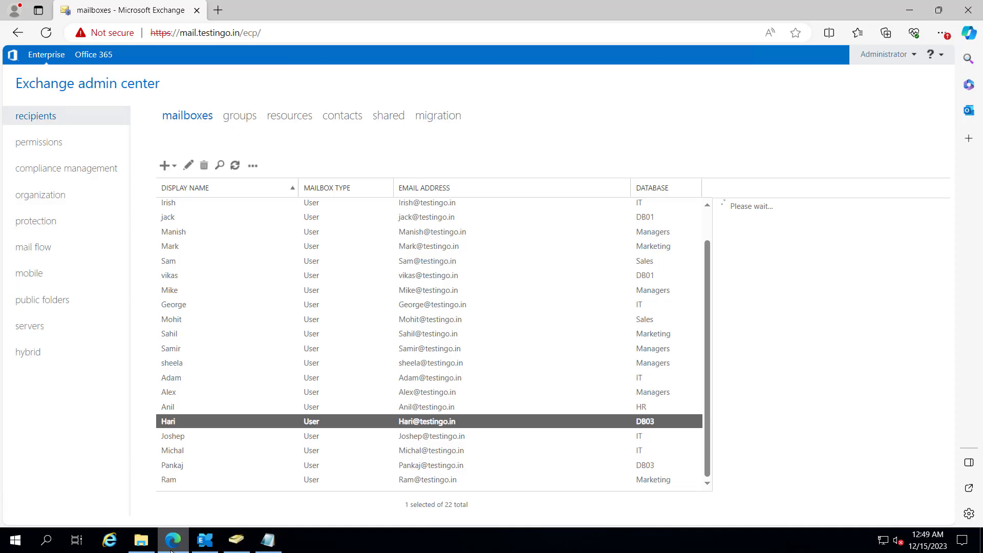
{"action": "scroll", "coordinate": [234, 327], "scroll_direction": "up", "scroll_amount": 1}
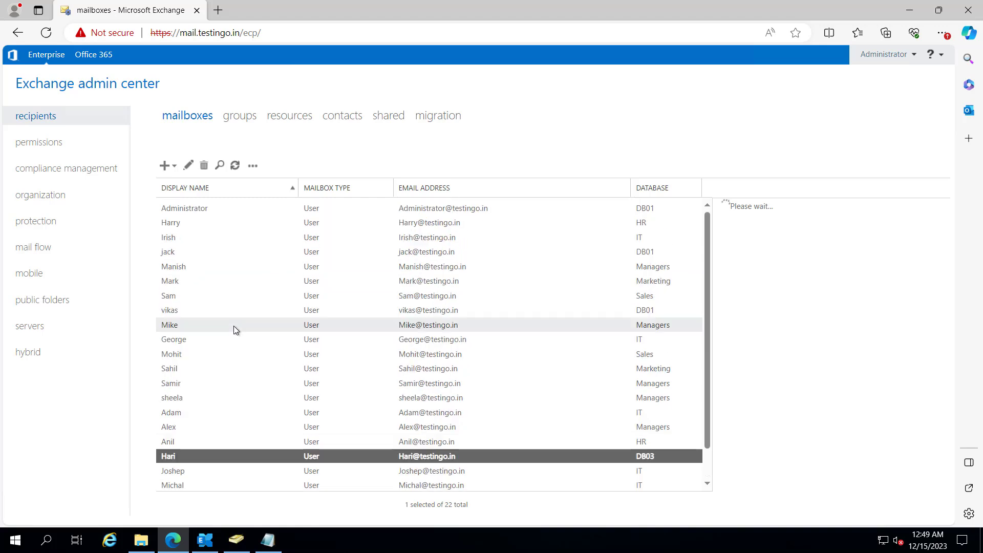
{"action": "scroll", "coordinate": [234, 326], "scroll_direction": "down", "scroll_amount": 1}
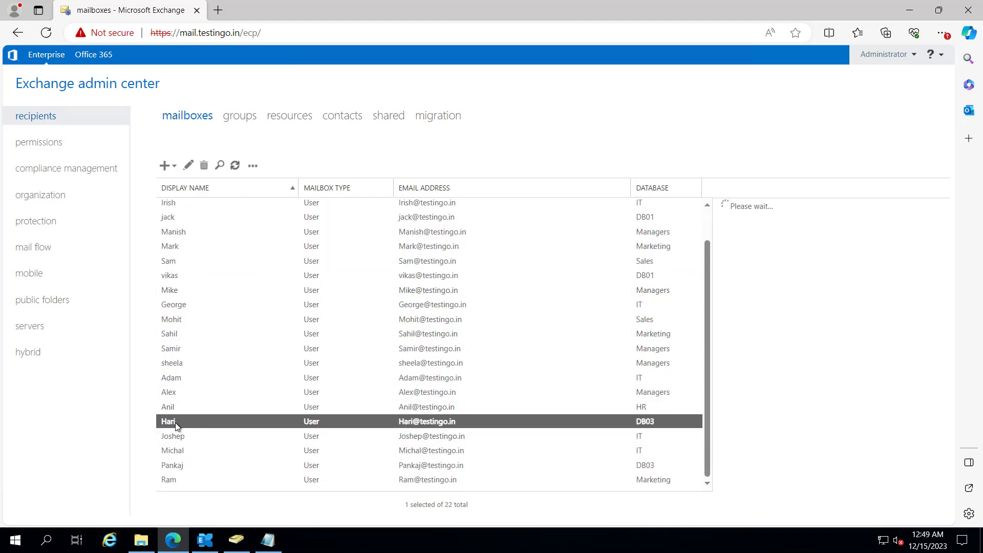
Browse to C:\PST in File Explorer and confirm the folder is empty
{"action": "left_click", "coordinate": [173, 540]}
{"action": "left_click", "coordinate": [143, 542]}
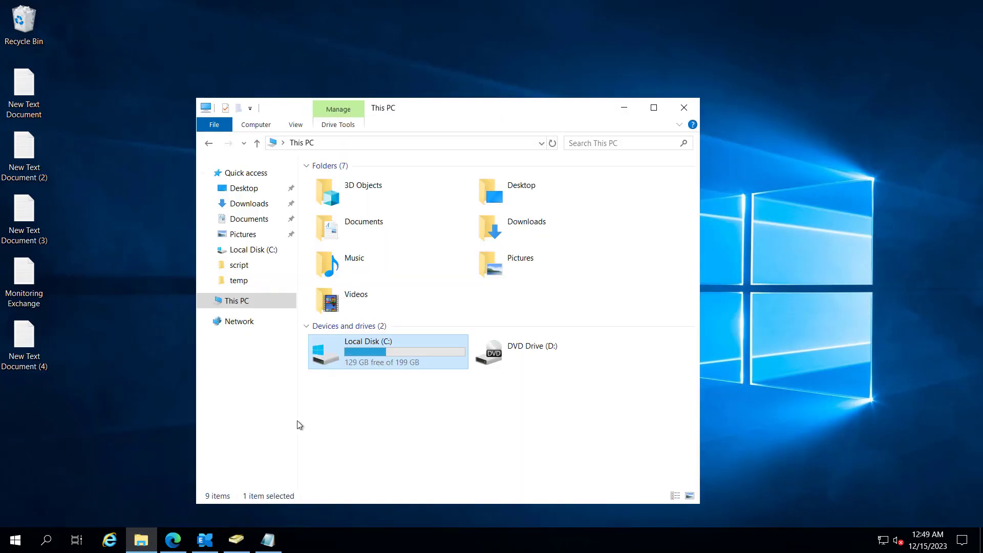
{"action": "double_click", "coordinate": [354, 350]}
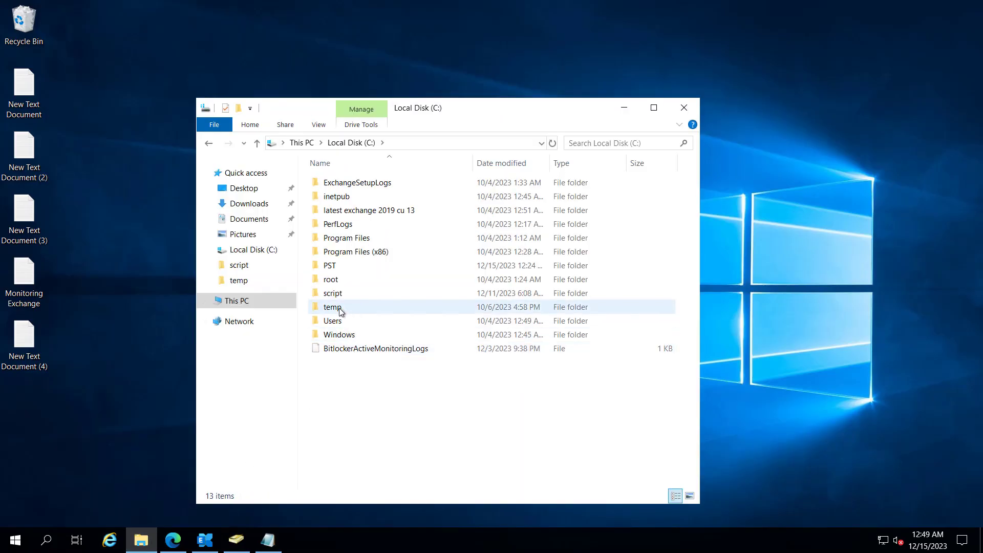
{"action": "left_click", "coordinate": [328, 270]}
{"action": "double_click", "coordinate": [328, 268]}
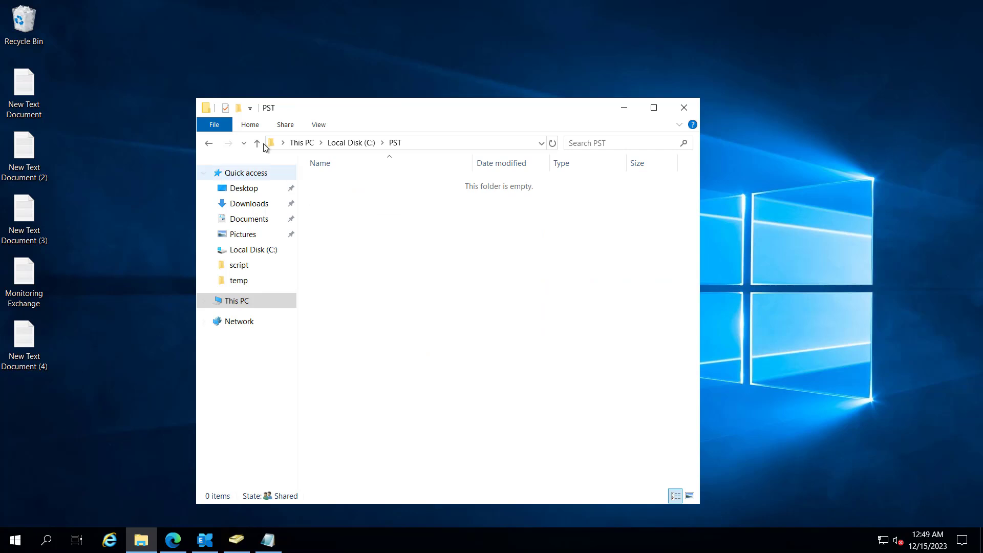
{"action": "left_click", "coordinate": [257, 143]}
Check the PST folder's sharing path is \\Ex01\pst, then switch to the Exchange Management Shell
{"action": "right_click", "coordinate": [329, 265]}
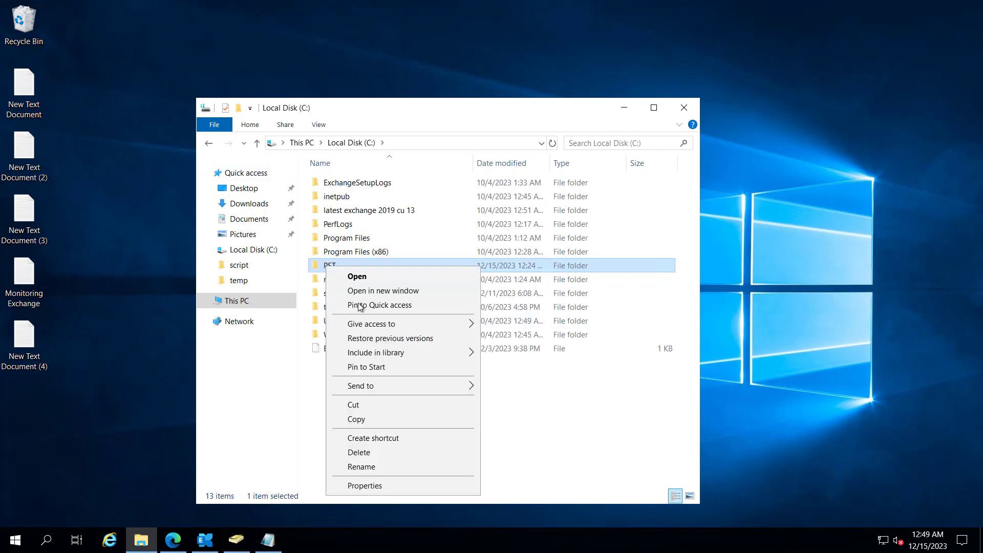
{"action": "left_click", "coordinate": [359, 486]}
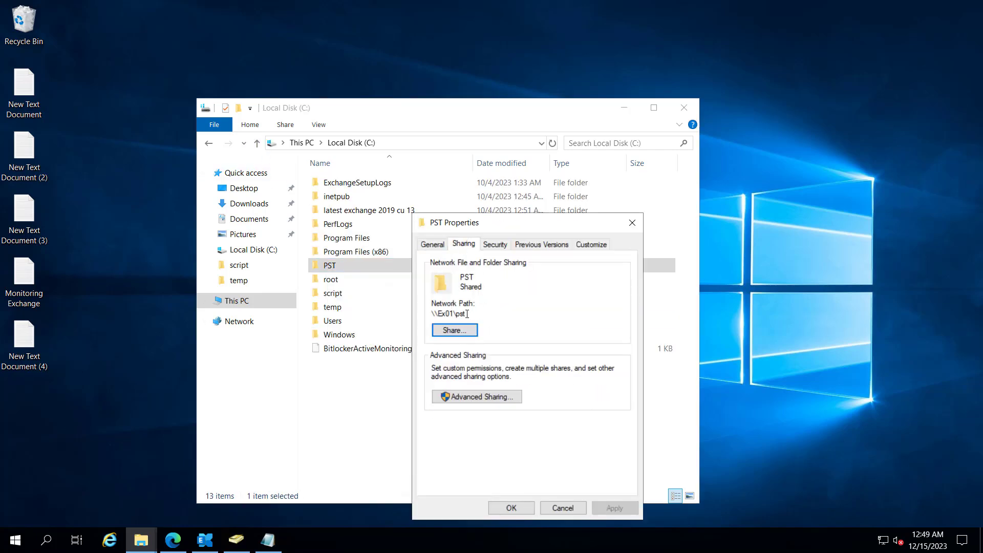
{"action": "left_click_drag", "start_coordinate": [433, 312], "coordinate": [467, 314]}
{"action": "left_click", "coordinate": [560, 508]}
{"action": "left_click", "coordinate": [204, 540]}
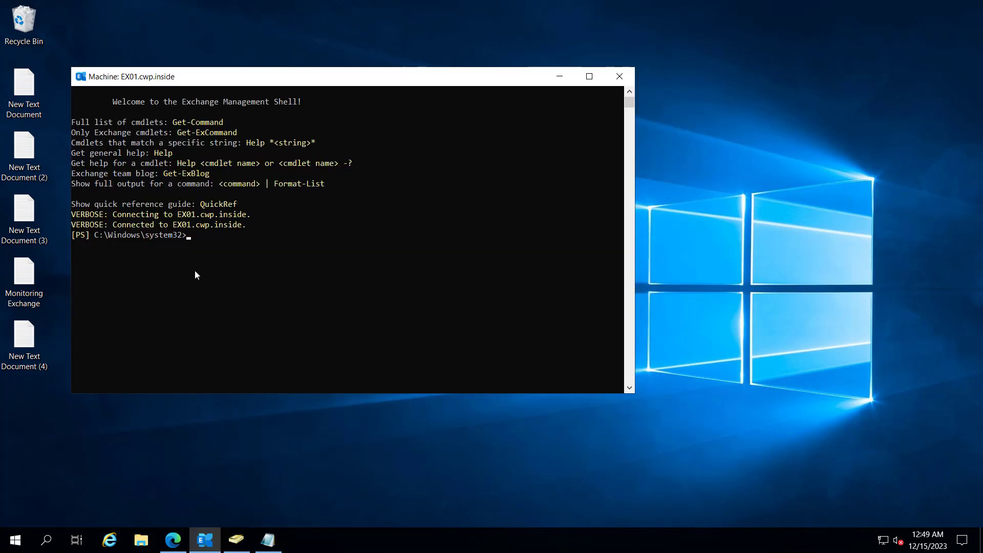
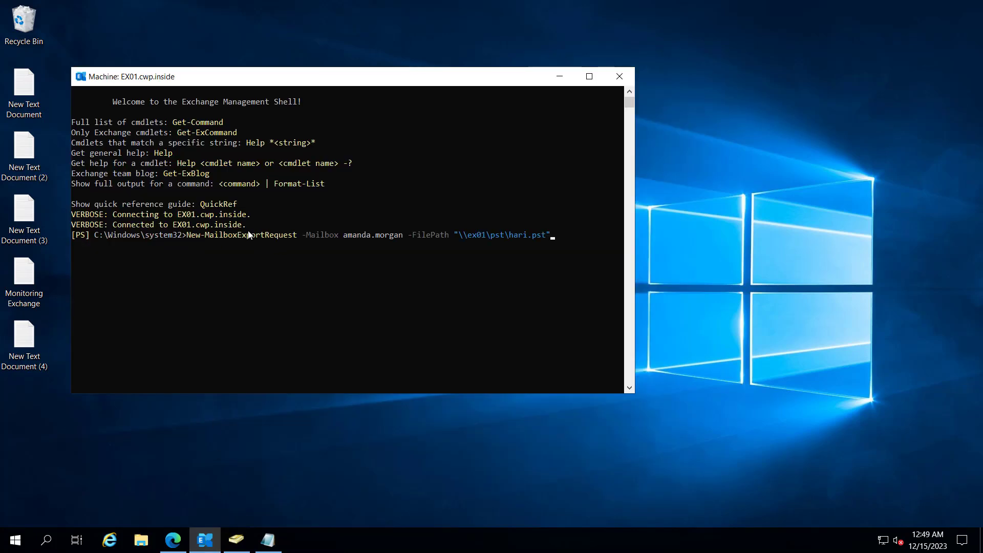
Run New-MailboxExportRequest for the user's mailbox to \\ex01\pst\hari.pst; it fails as unrecognized
{"action": "key", "text": "ctrl+Left"}
{"action": "key", "text": "ctrl+Left"}
{"action": "key", "text": "Left"}
{"action": "key", "text": "BackSpace"}
{"action": "key", "text": "BackSpace"}
{"action": "key", "text": "BackSpace"}
{"action": "key", "text": "BackSpace"}
{"action": "key", "text": "BackSpace"}
{"action": "key", "text": "BackSpace"}
{"action": "key", "text": "BackSpace"}
{"action": "key", "text": "BackSpace"}
{"action": "key", "text": "BackSpace"}
{"action": "key", "text": "BackSpace"}
{"action": "key", "text": "BackSpace"}
{"action": "key", "text": "BackSpace"}
{"action": "key", "text": "BackSpace"}
{"action": "type", "text": "hari"}
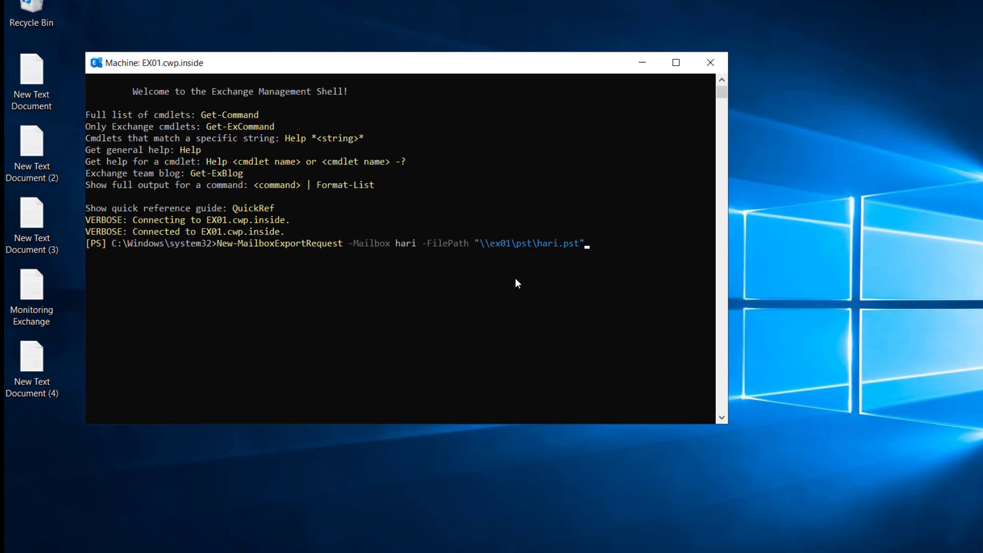
{"action": "key", "text": "Return"}
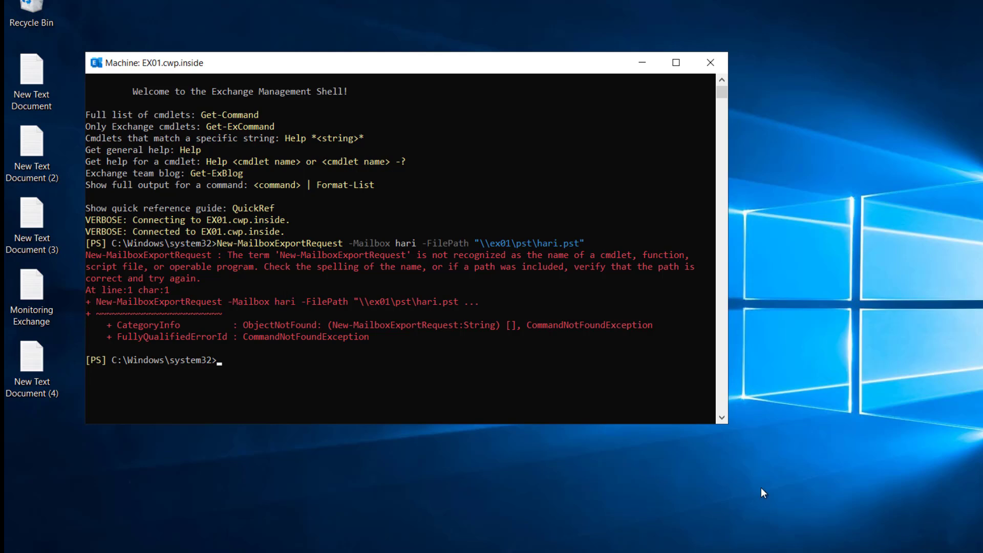
{"action": "right_click", "coordinate": [245, 367]}
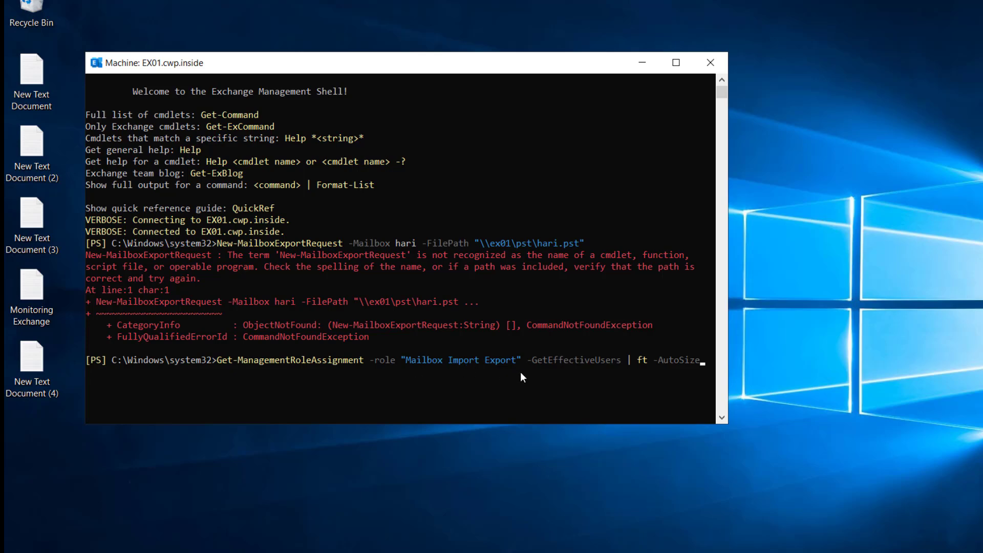
Run the Mailbox Import Export role-assignment query and widen the console to read the Organization Management results
{"action": "key", "text": "Return"}
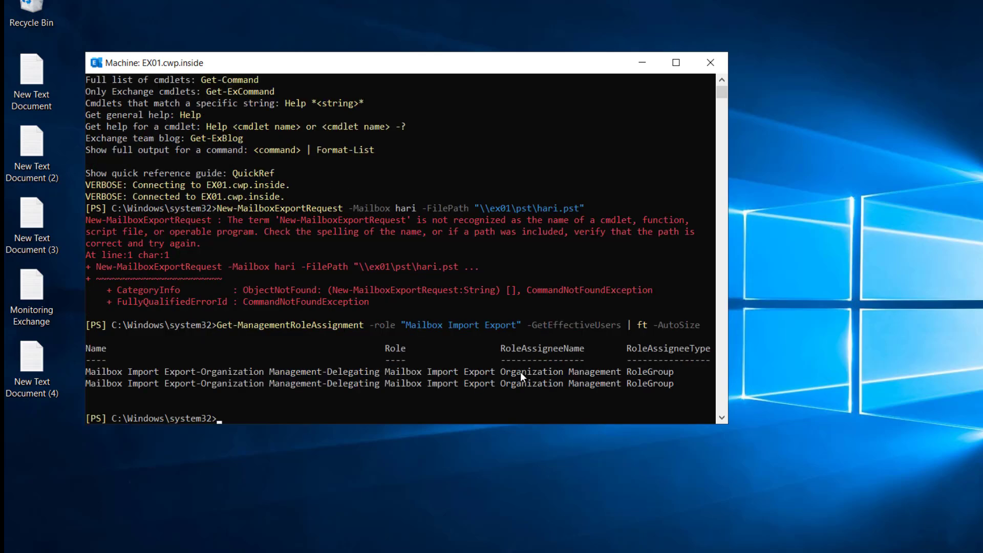
{"action": "left_click_drag", "start_coordinate": [727, 341], "coordinate": [923, 342]}
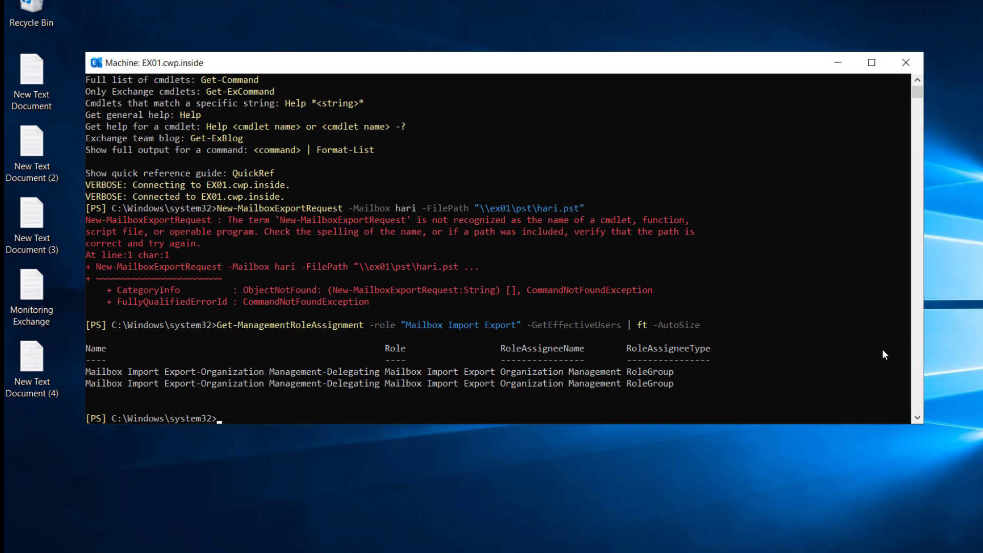
{"action": "left_click", "coordinate": [327, 371]}
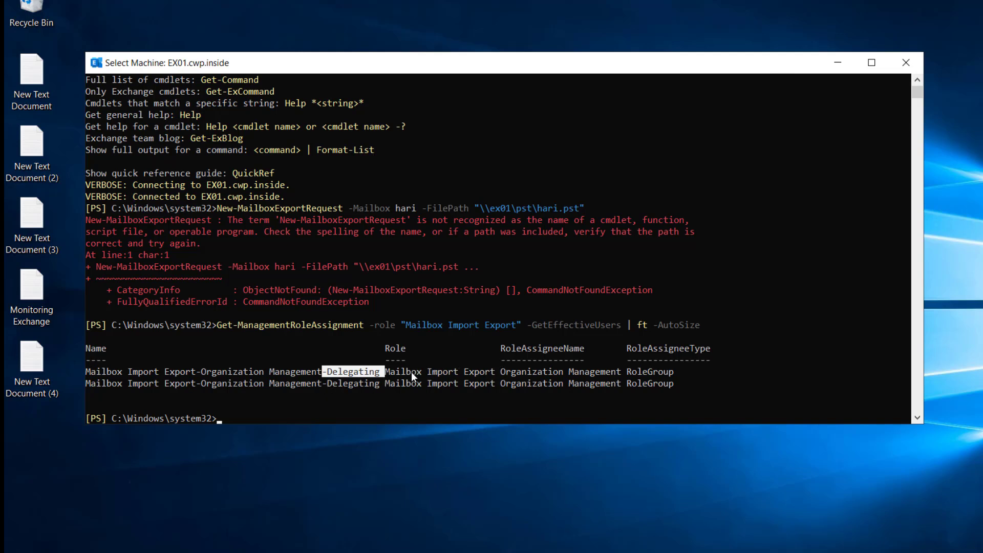
{"action": "left_click", "coordinate": [308, 390]}
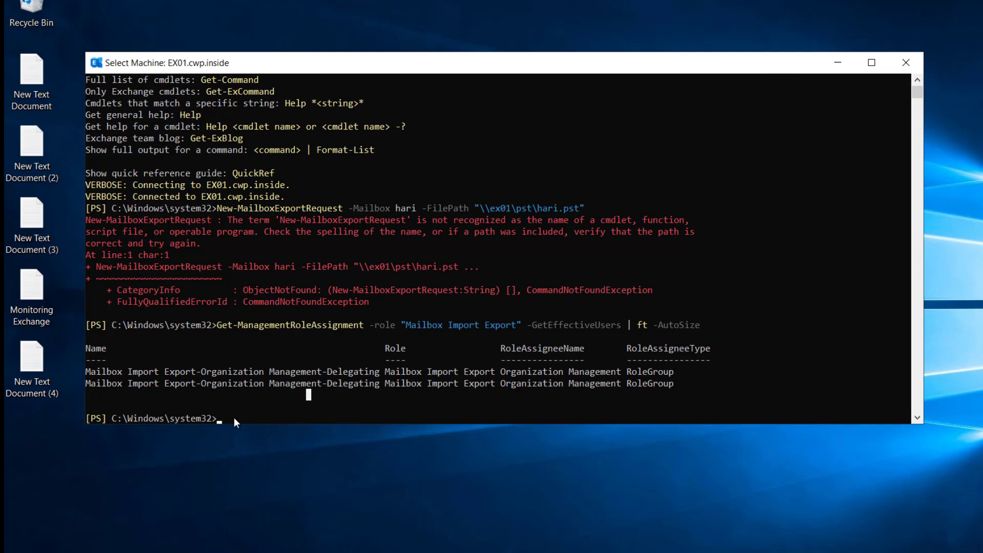
{"action": "key", "text": "Escape"}
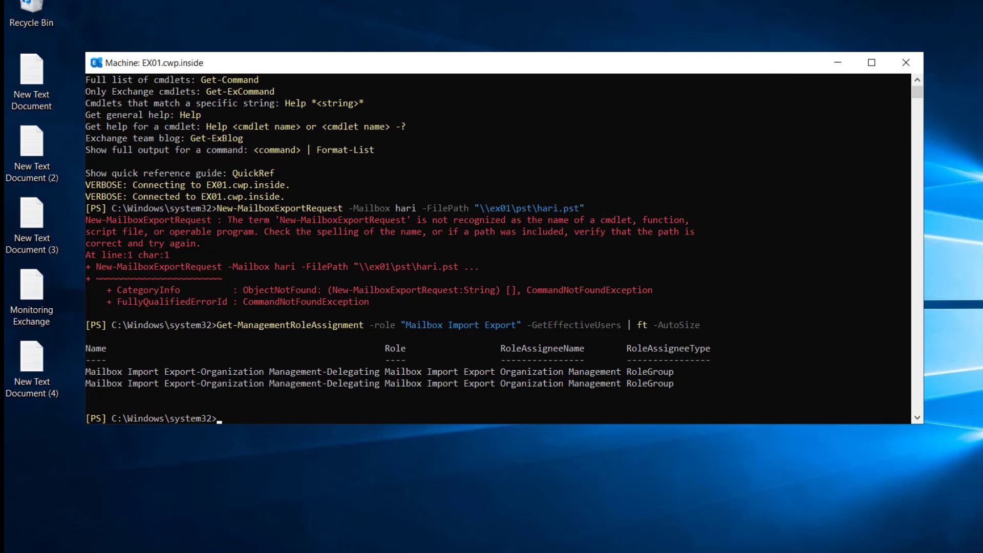
Grant Administrator the Mailbox Import Export role with New-ManagementRoleAssignment, then close the shell
{"action": "right_click", "coordinate": [198, 423]}
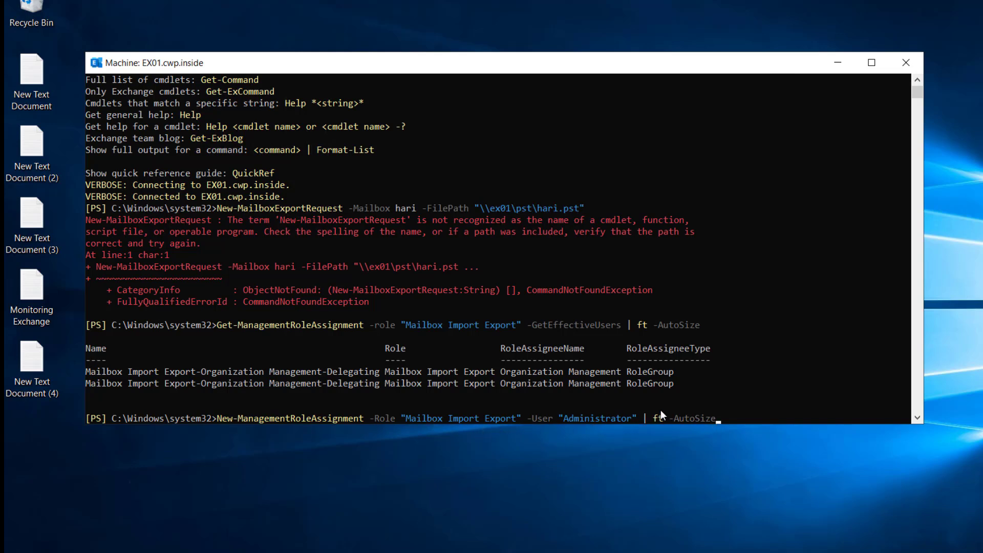
{"action": "key", "text": "Return"}
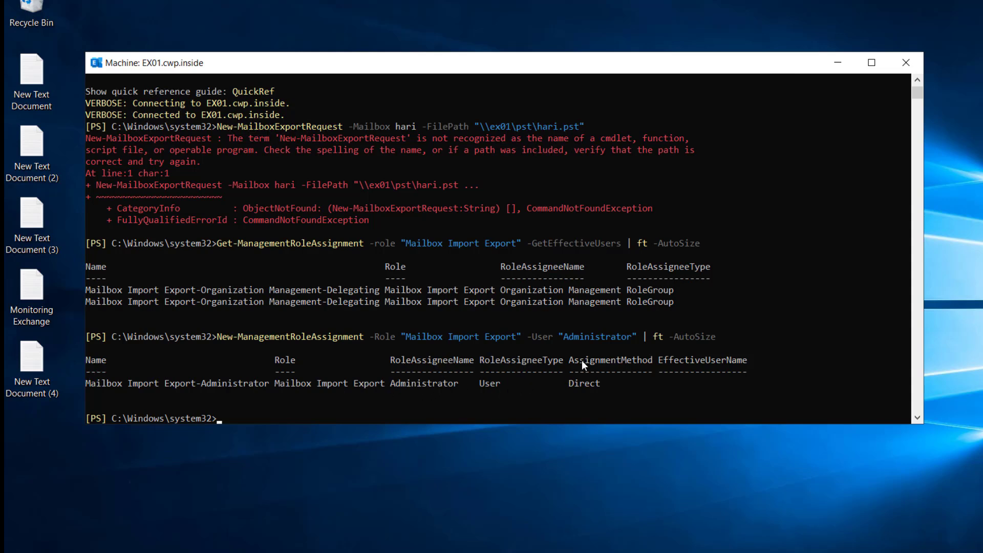
{"action": "scroll", "coordinate": [580, 387], "scroll_direction": "up", "scroll_amount": 1}
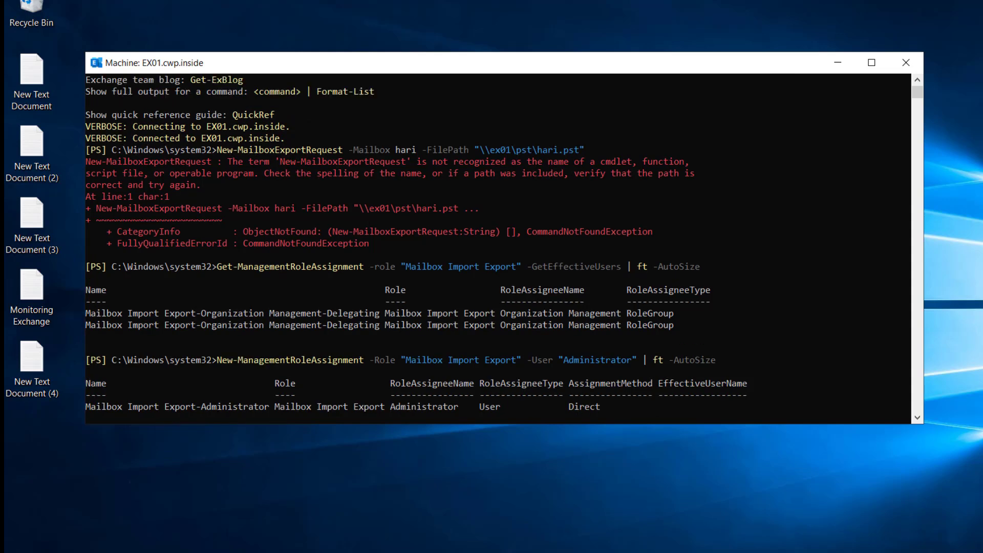
{"action": "left_click", "coordinate": [908, 63]}
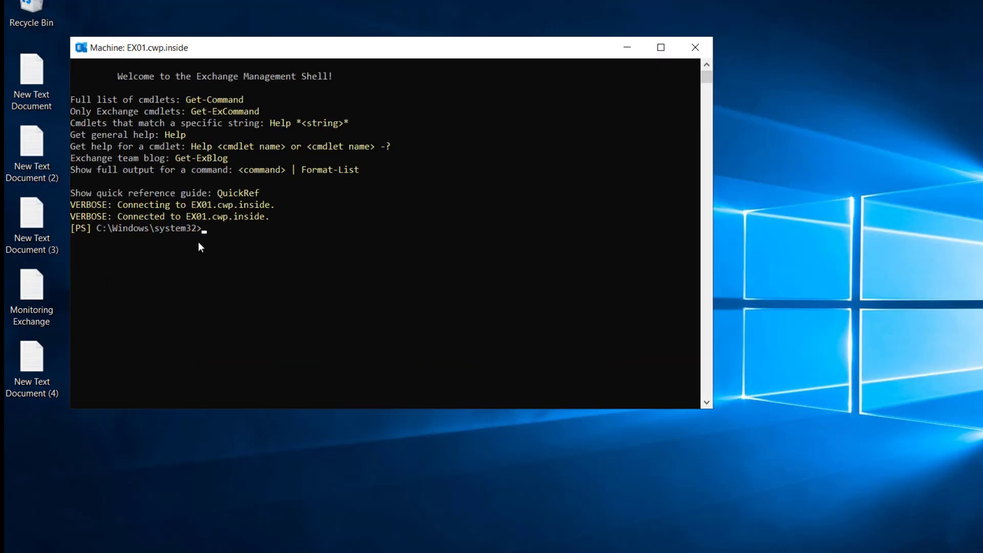
Verify Administrator now holds Mailbox Import Export and enter the export command targeting \\ex01\pst\hari.pst
{"action": "type", "text": "Get-ManagementRoleAssignment -role \"Mailbox Import Export\" -GetEffectiveUsers | ft -AutoSize"}
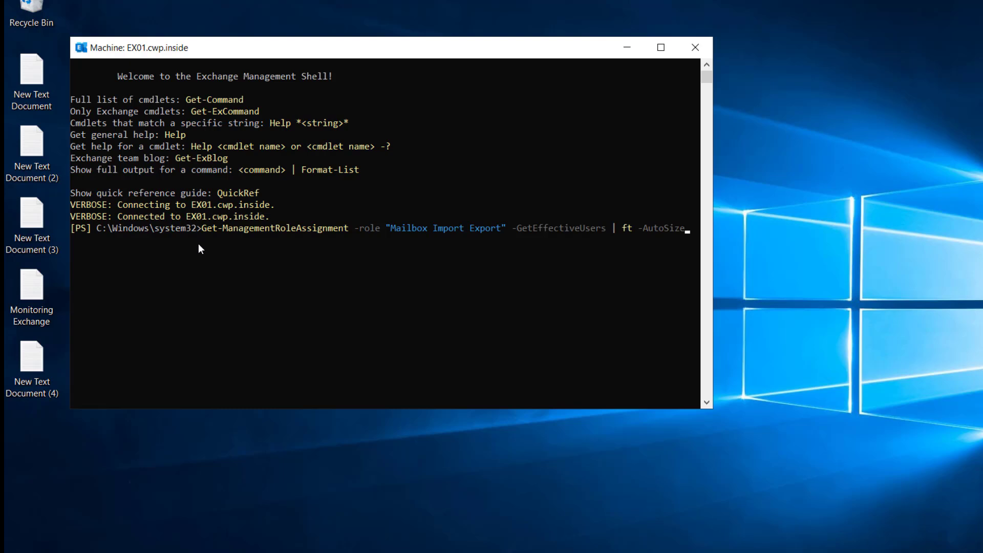
{"action": "key", "text": "Return"}
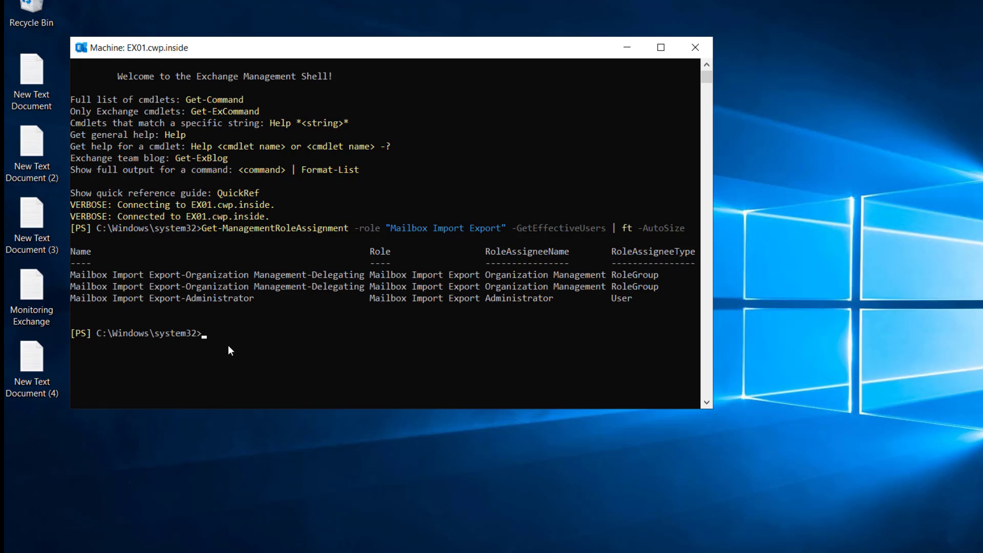
{"action": "type", "text": "New-MailboxExportRequest -Mailbox hari -FilePath \"\\\\ex01\\pst\\hari.pst\""}
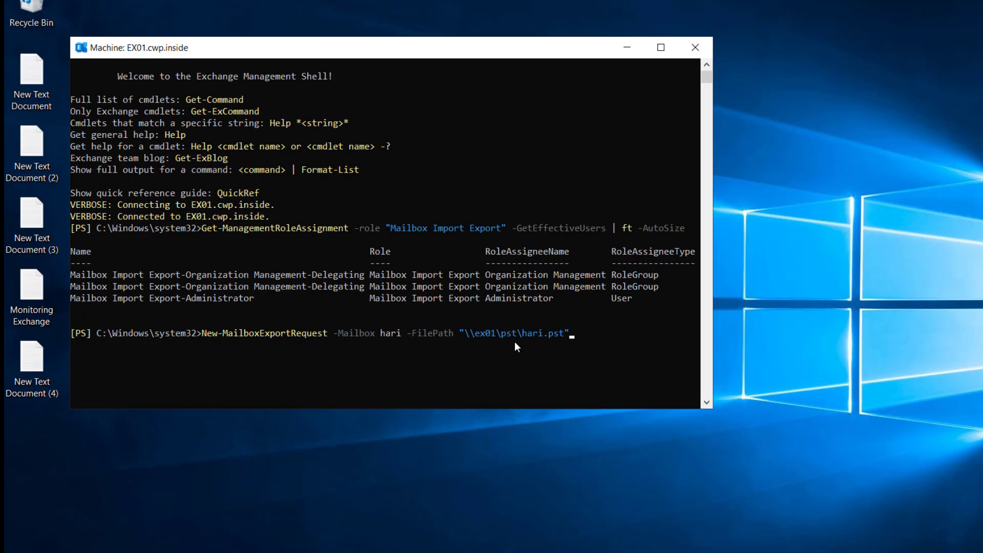
Start the export and check Get-MailboxExportRequestStatistics for the user's mailbox shows Completed at 100 percent
{"action": "key", "text": "Return"}
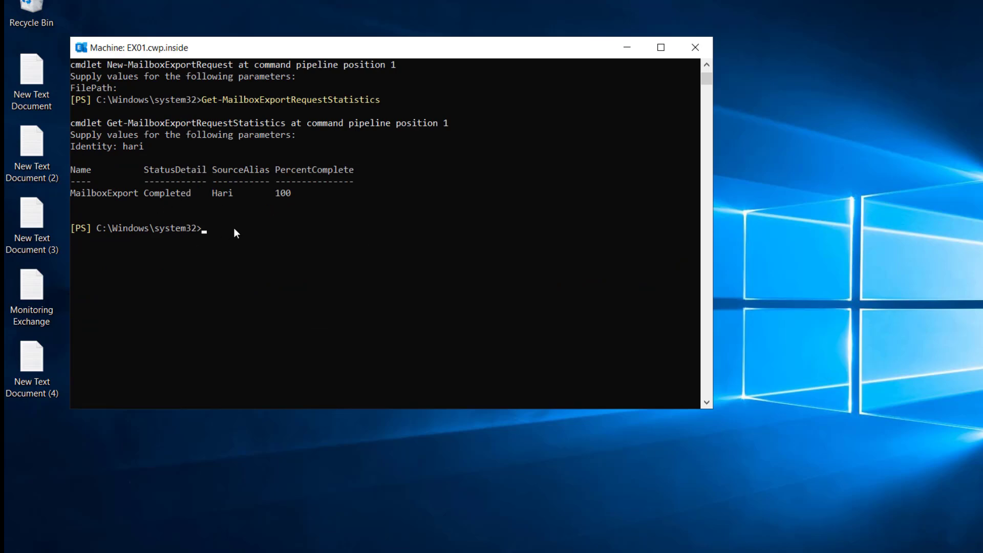
{"action": "key", "text": "Up"}
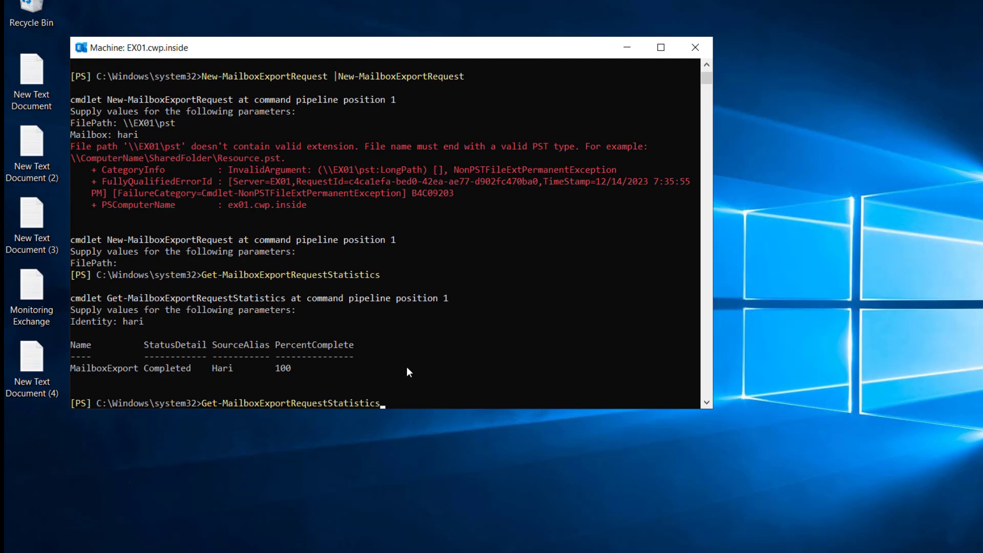
{"action": "key", "text": "Return"}
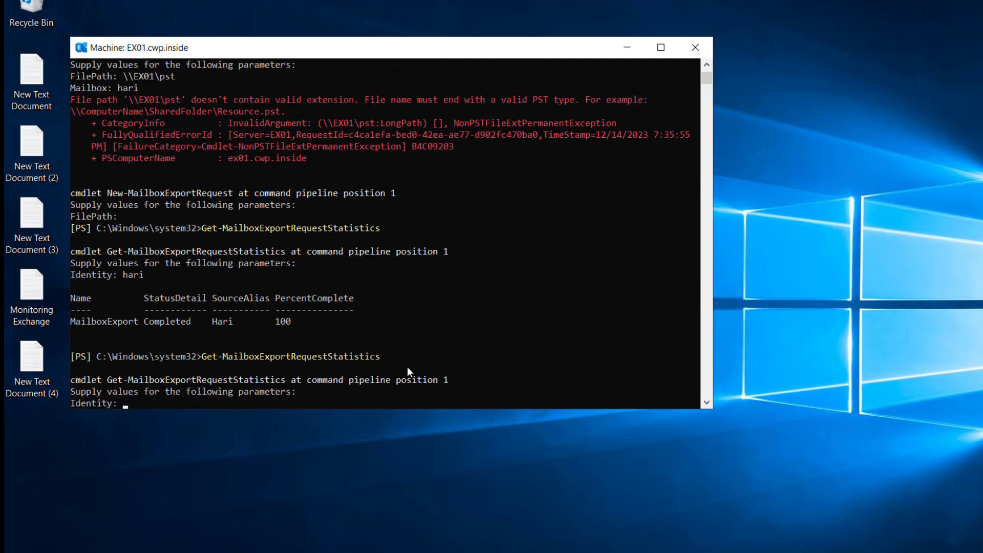
{"action": "type", "text": "hari"}
{"action": "key", "text": "Return"}
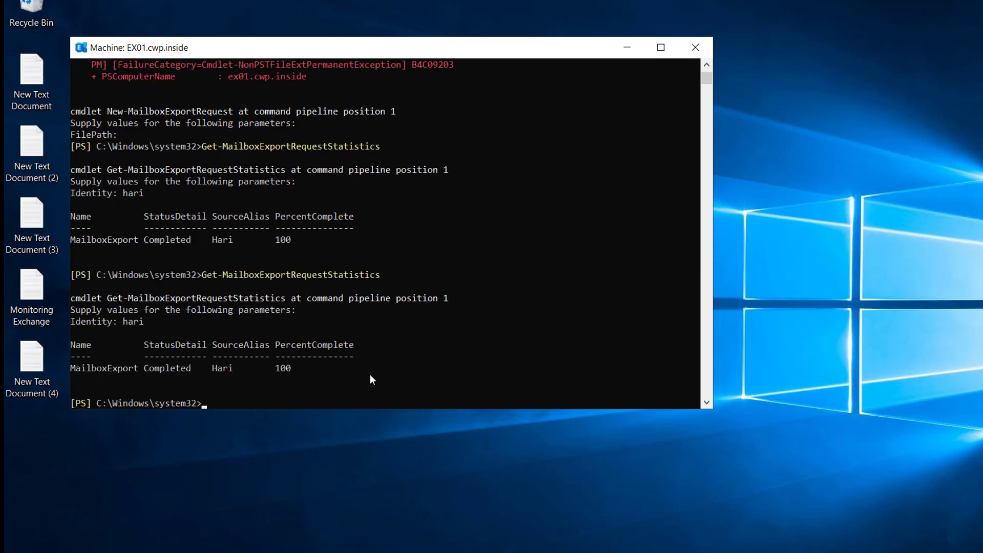
{"action": "key", "text": "alt+Tab"}
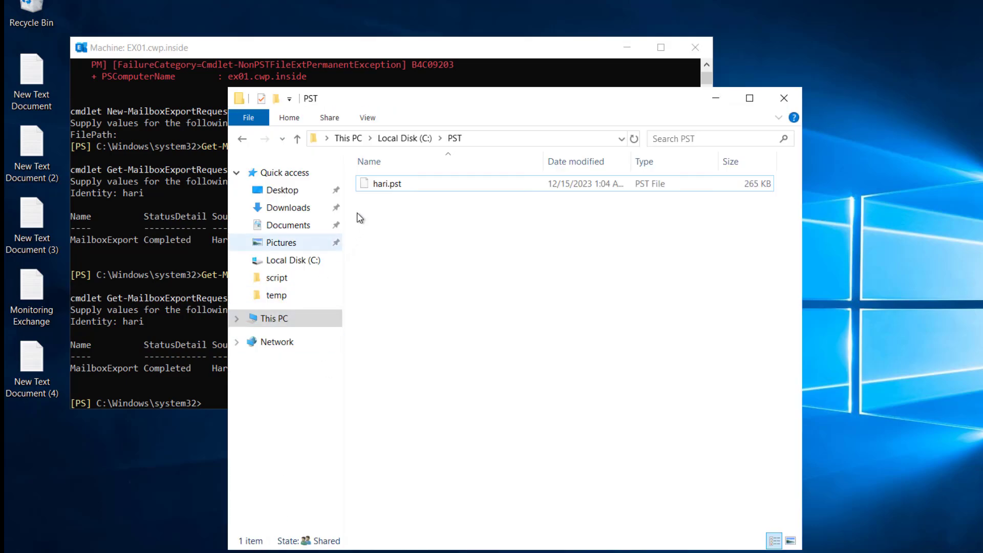
Open C:\PST, verify hari.pst (265 KB) is there, and close File Explorer
{"action": "left_click", "coordinate": [268, 318]}
{"action": "double_click", "coordinate": [395, 366]}
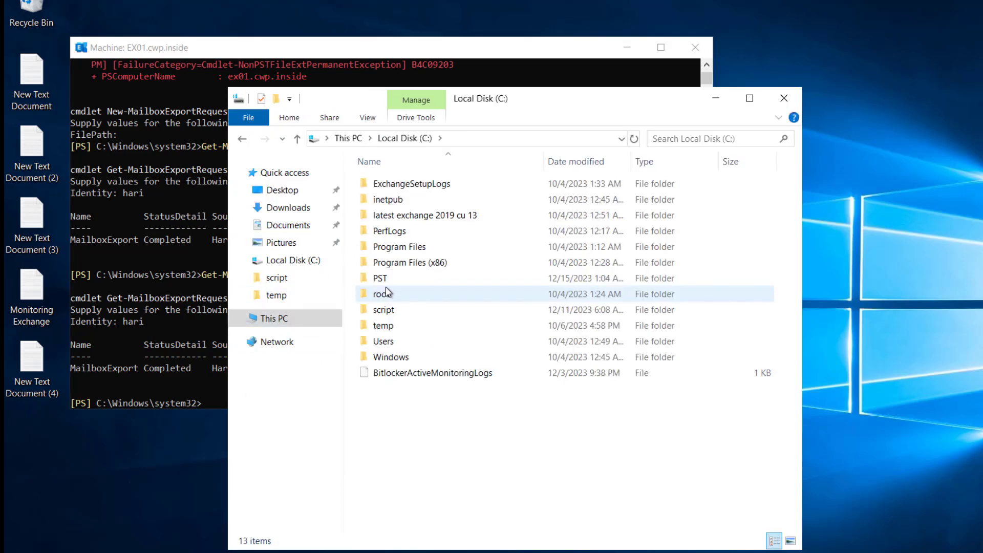
{"action": "left_click", "coordinate": [384, 283]}
{"action": "double_click", "coordinate": [383, 282]}
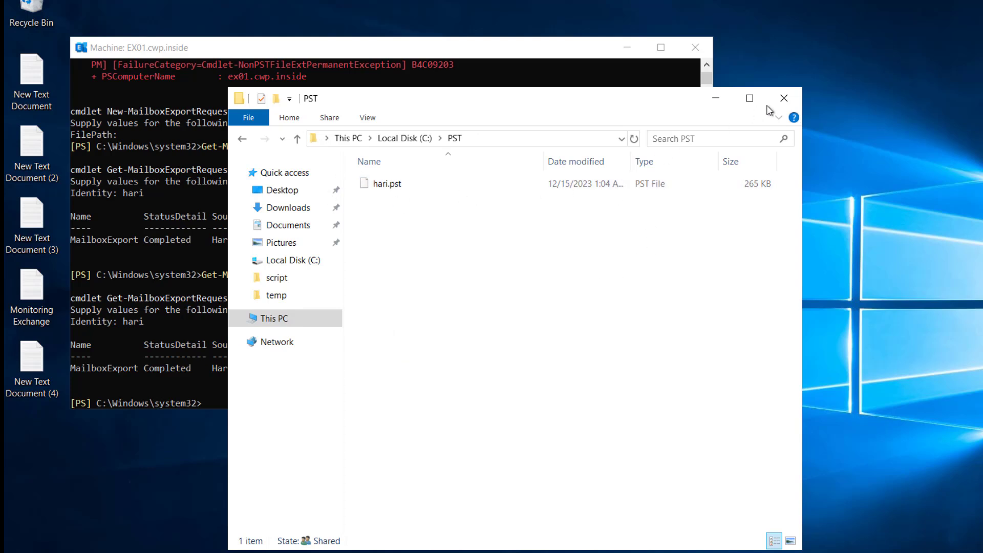
{"action": "left_click", "coordinate": [783, 98]}
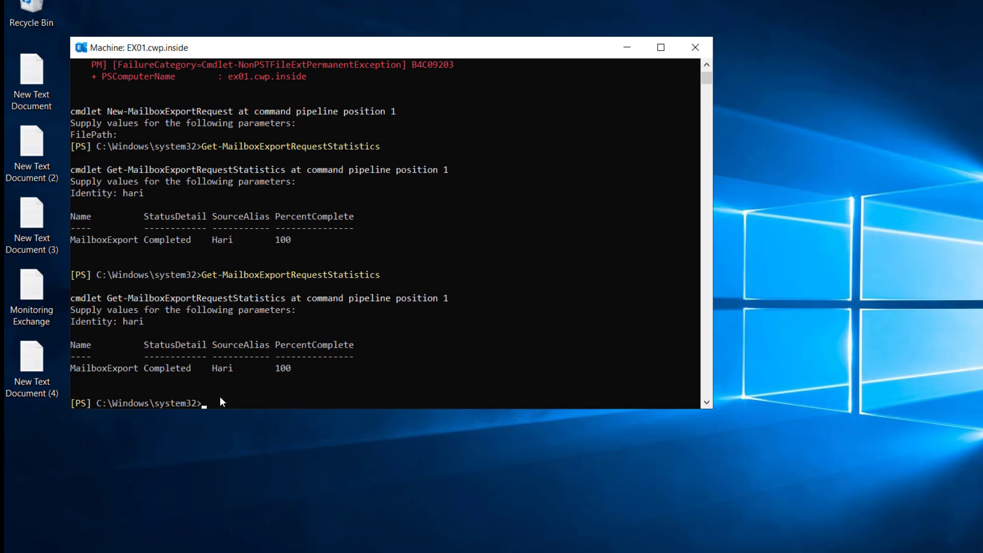
Remove Administrator's Mailbox Import Export role assignment, confirming with y
{"action": "type", "text": "Get-ManagementRoleAssignment -Role \"Mailbox Import Export\" | Where { $_.EffectiveUserName -like \"Administrator\" } | Remove-ManagementRoleAssignment"}
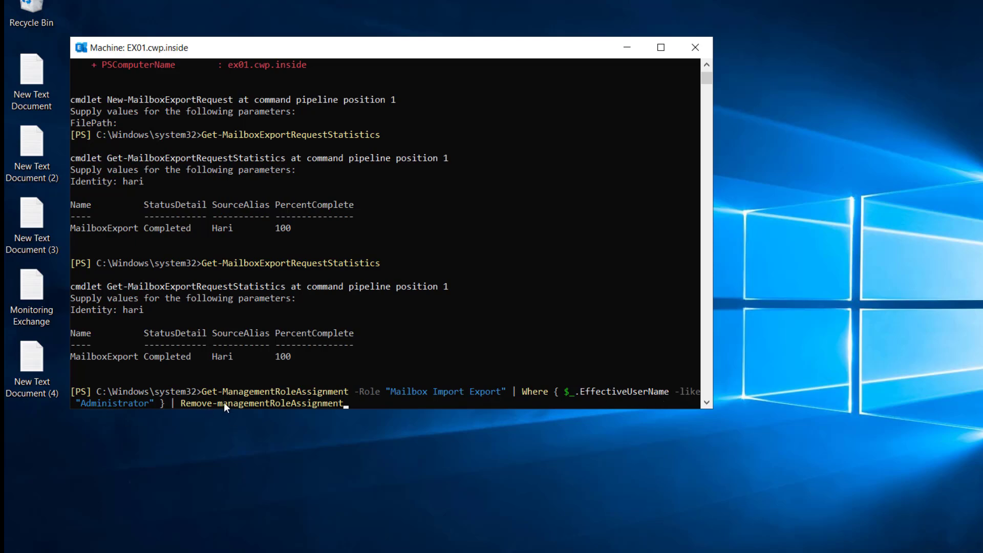
{"action": "key", "text": "Return"}
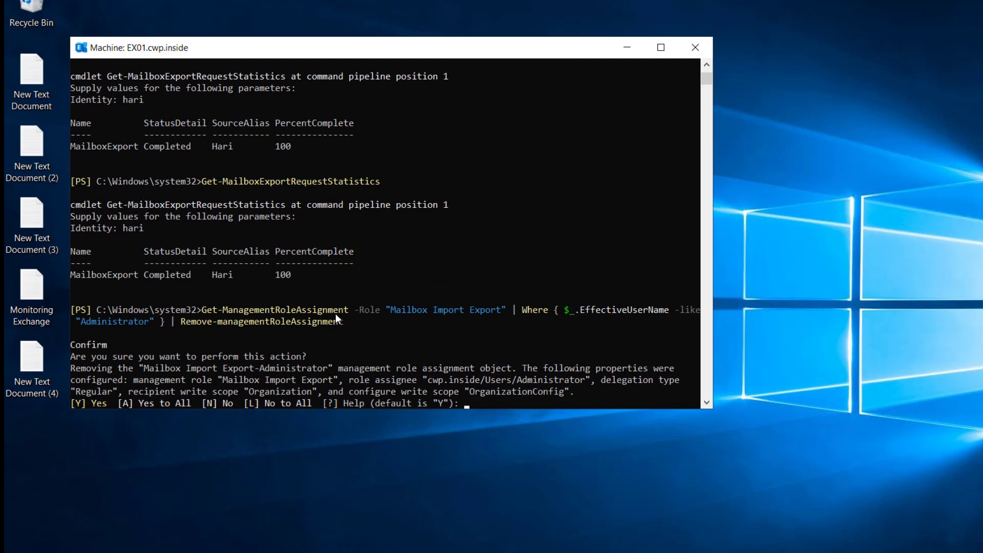
{"action": "type", "text": "y"}
{"action": "key", "text": "Return"}
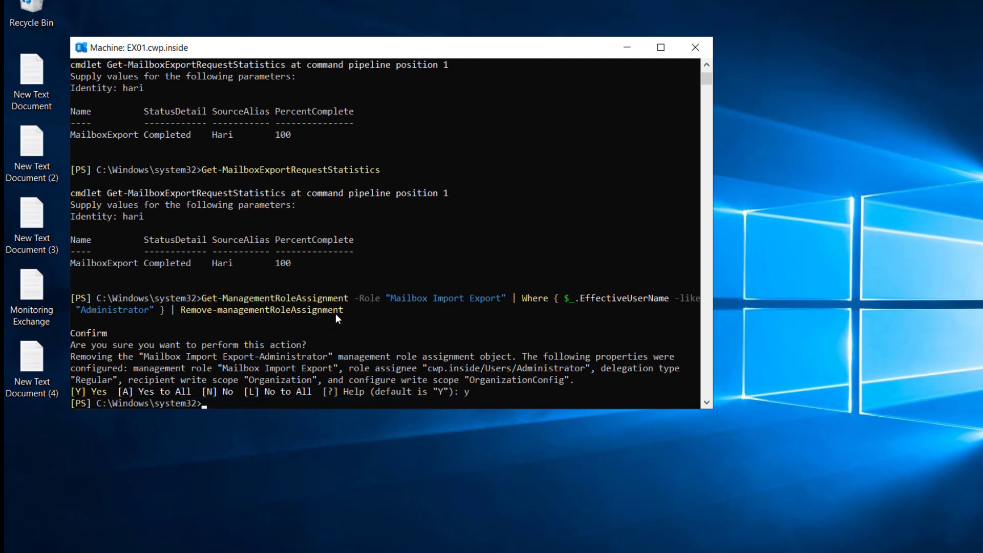
Delete completed export requests with Get-MailboxExportRequest -Status Completed | Remove-MailboxExportRequest, confirming with y
{"action": "type", "text": "Get-MailboxExportRequest -Status Completed | Remove-MailboxExportRequest"}
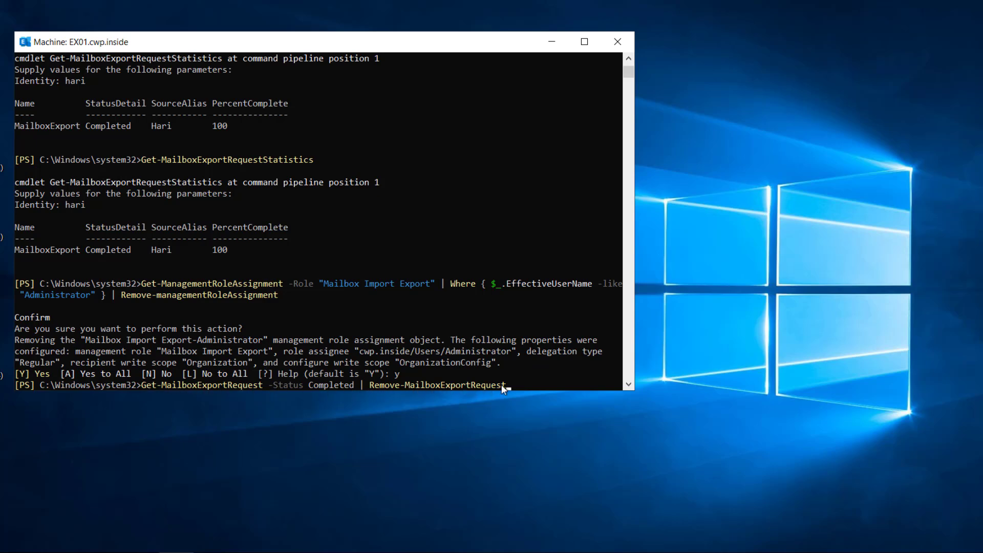
{"action": "key", "text": "Return"}
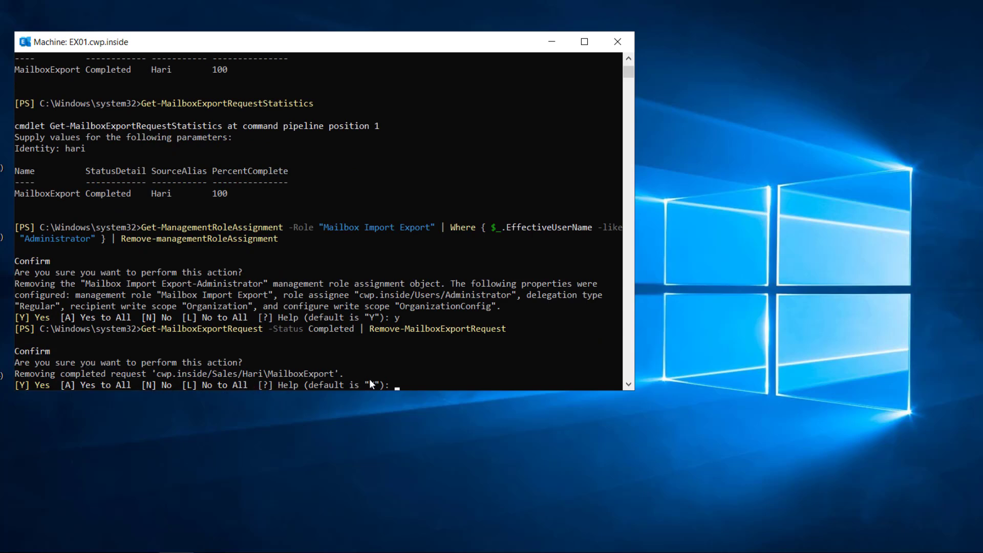
{"action": "type", "text": "y"}
{"action": "key", "text": "Return"}
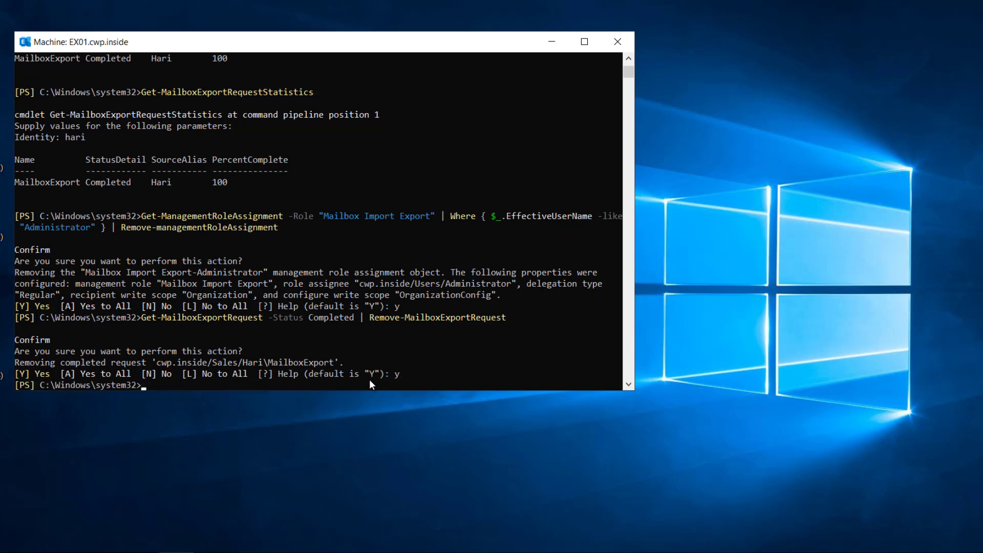